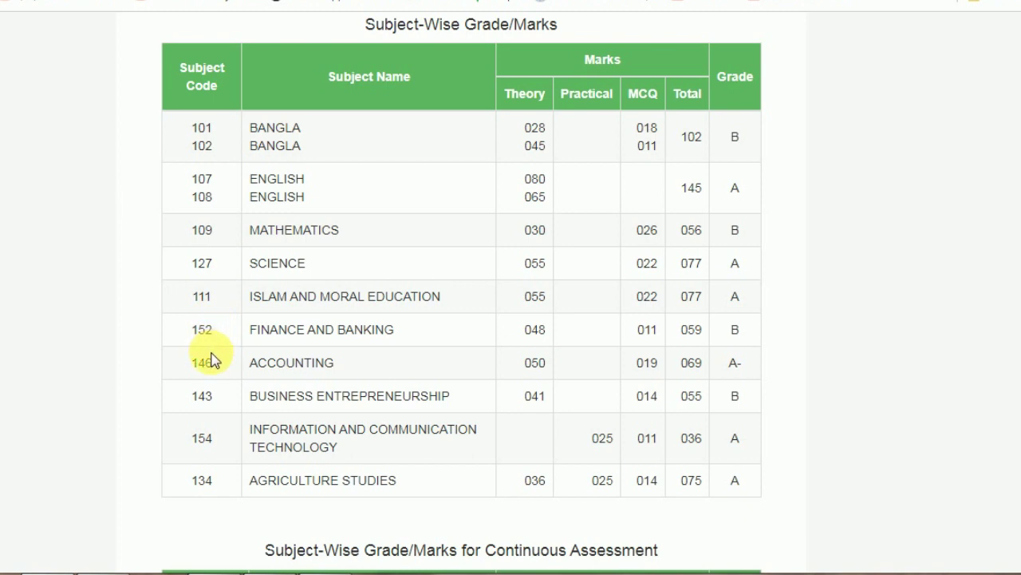
Highlight each subject row from SCIENCE through AGRICULTURE STUDIES, then clear the selection
left_click_drag(249, 264, 739, 264)
left_click_drag(252, 296, 739, 296)
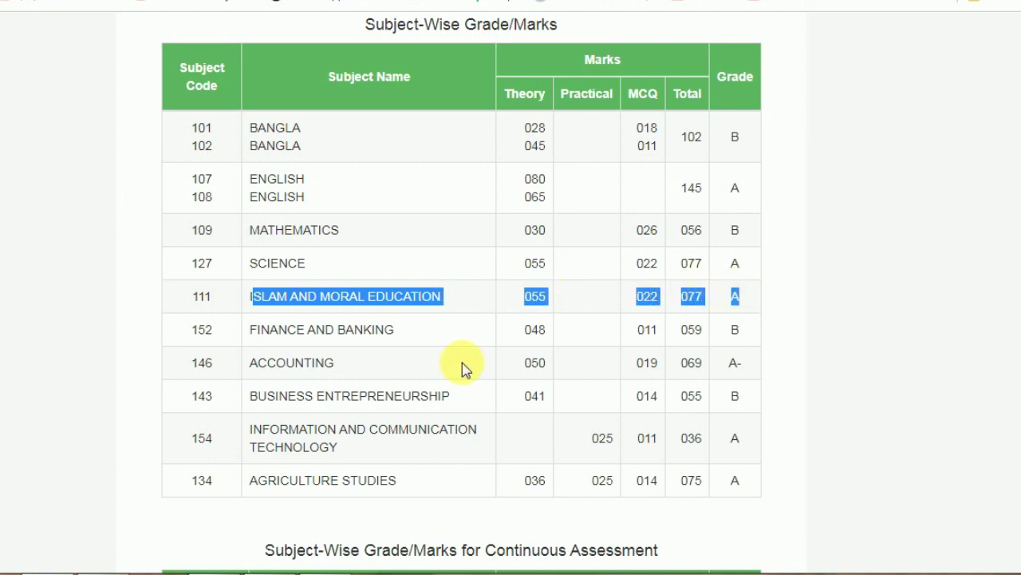
left_click_drag(250, 329, 736, 329)
left_click_drag(252, 363, 736, 375)
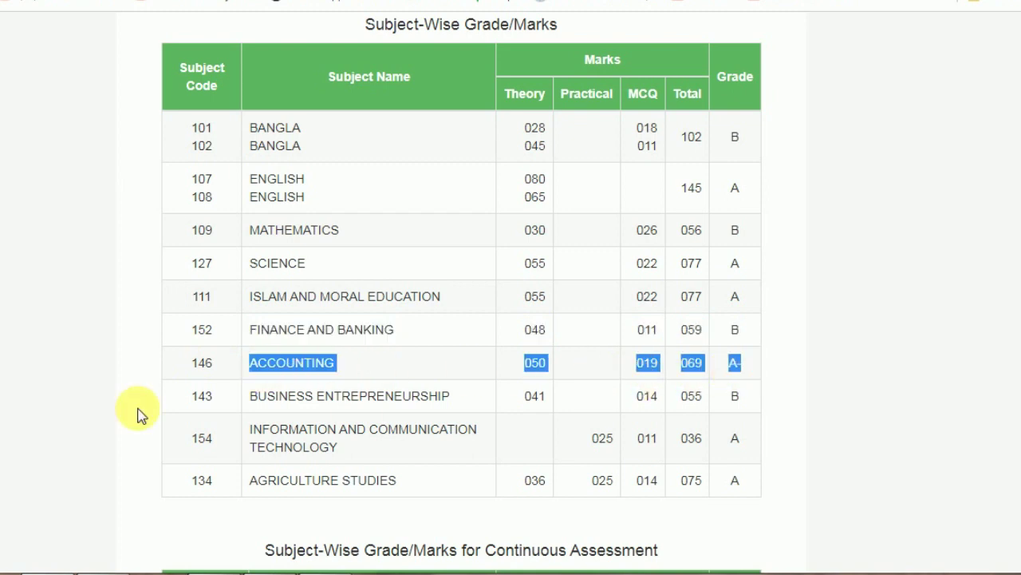
left_click_drag(252, 396, 753, 399)
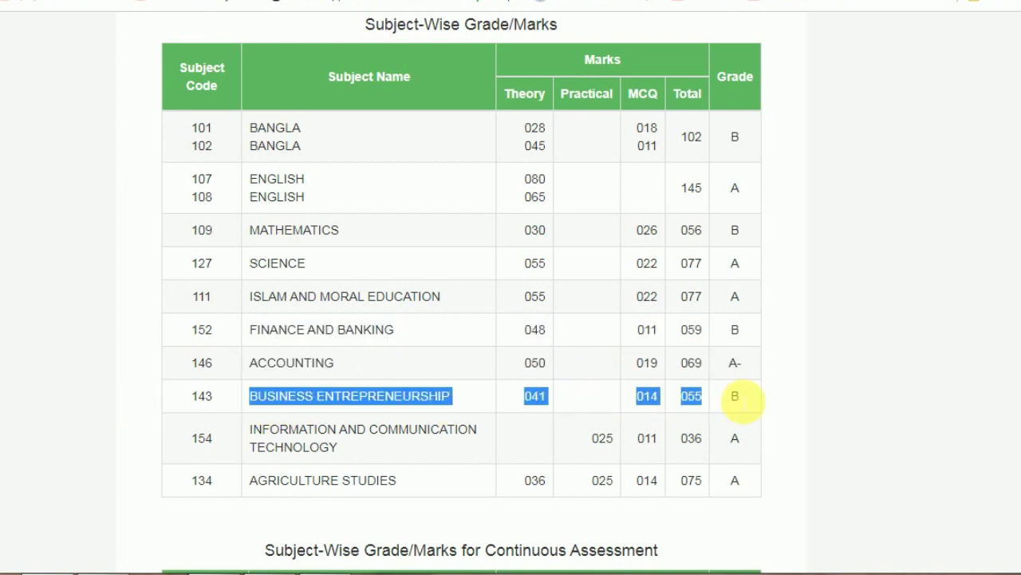
left_click_drag(252, 431, 746, 445)
left_click_drag(250, 480, 761, 482)
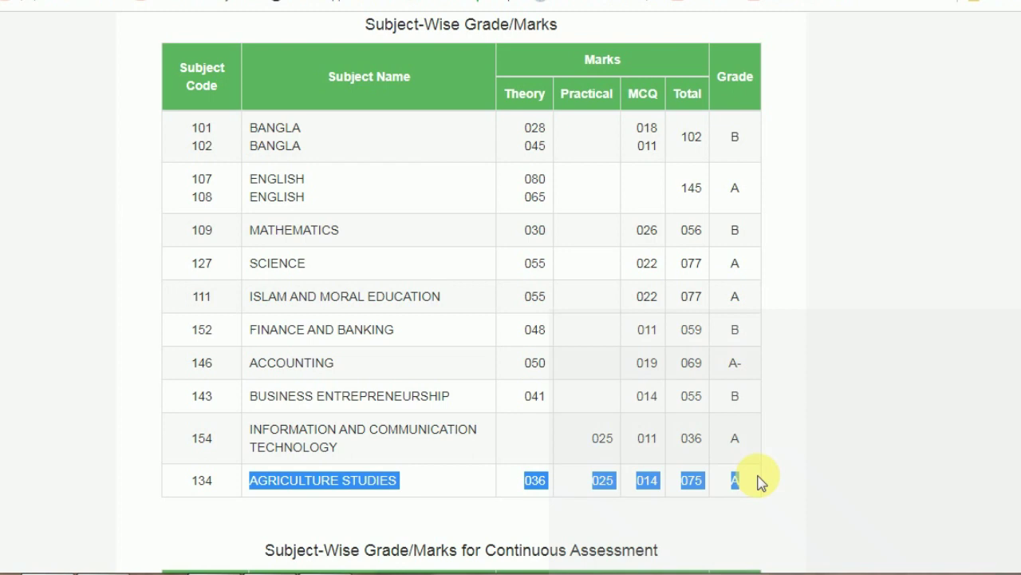
left_click(564, 525)
Scroll down and highlight the PHYSICAL EDUCATION, HEALTH AND SPORTS and CAREER EDUCATION rows
scroll(559, 526, "down", 1)
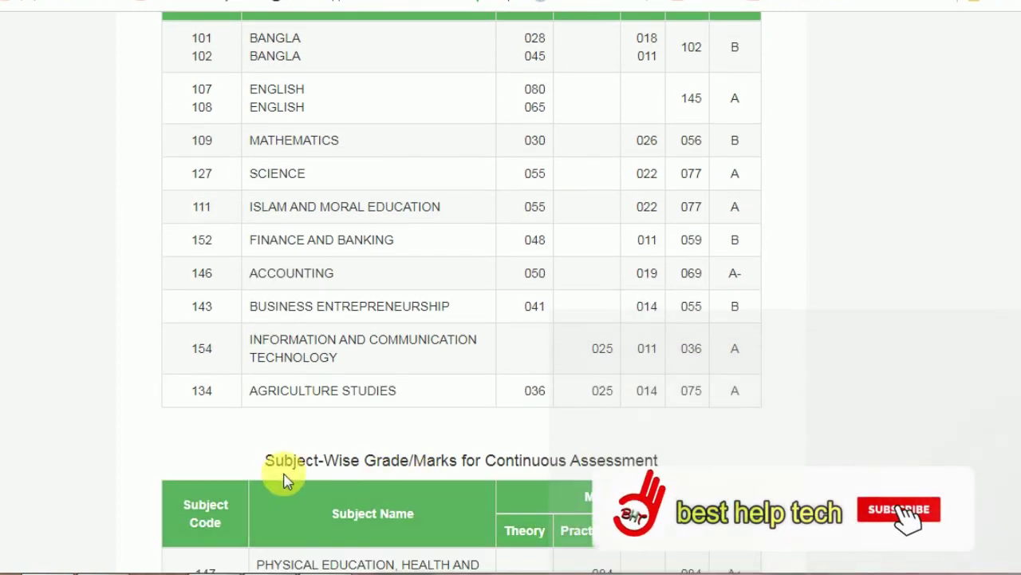
scroll(295, 470, "down", 1)
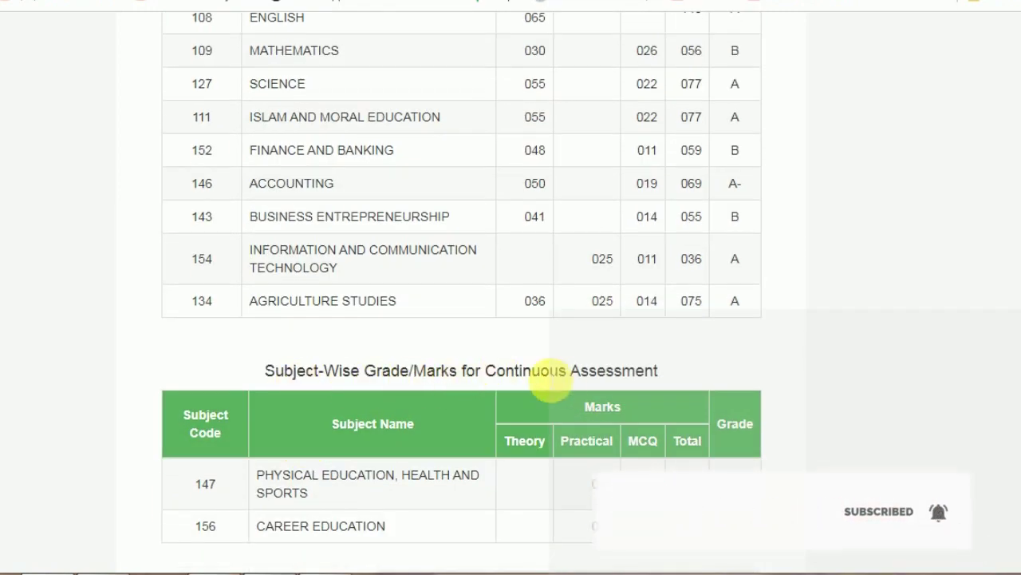
scroll(491, 423, "down", 1)
left_click_drag(265, 389, 735, 403)
left_click_drag(257, 437, 554, 405)
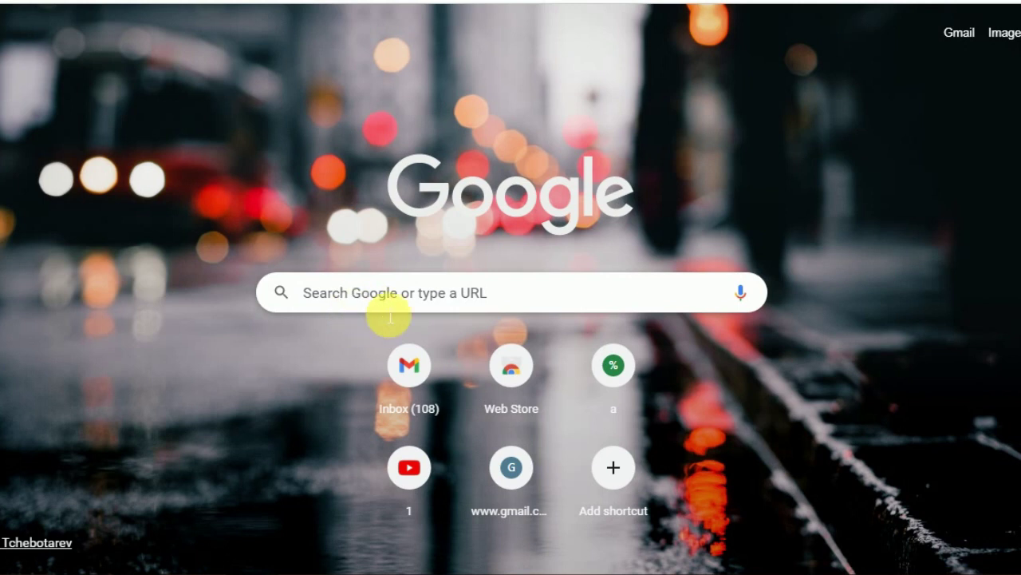
Rerun the recent 'web education board' Google search and open the eboardresults.com site
left_click(367, 305)
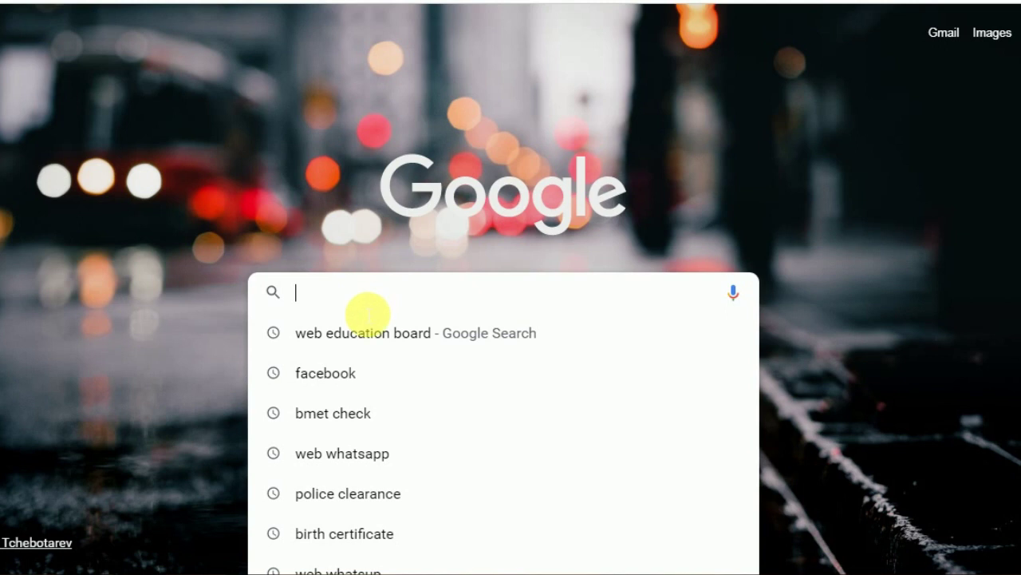
left_click(369, 334)
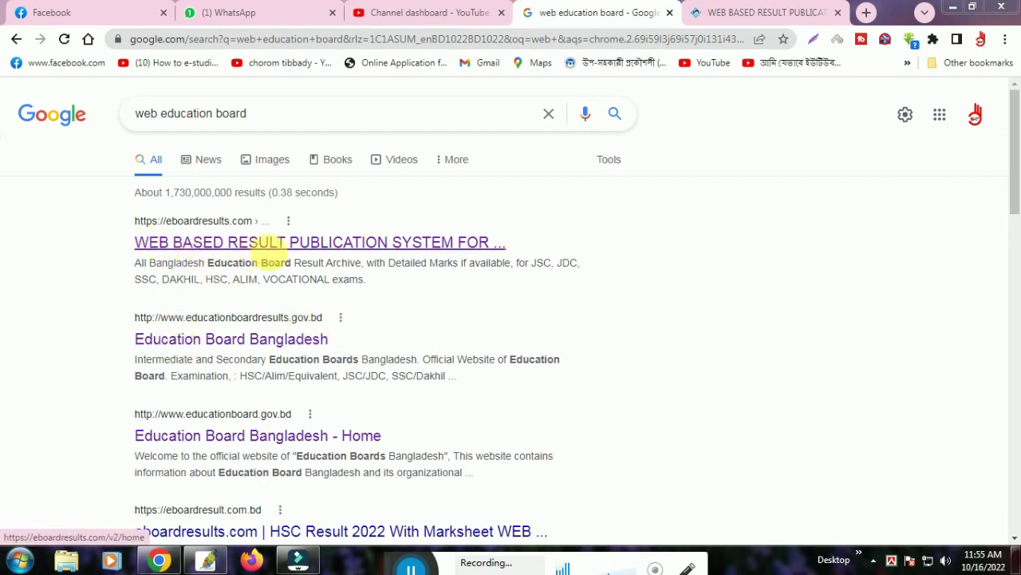
left_click(335, 250)
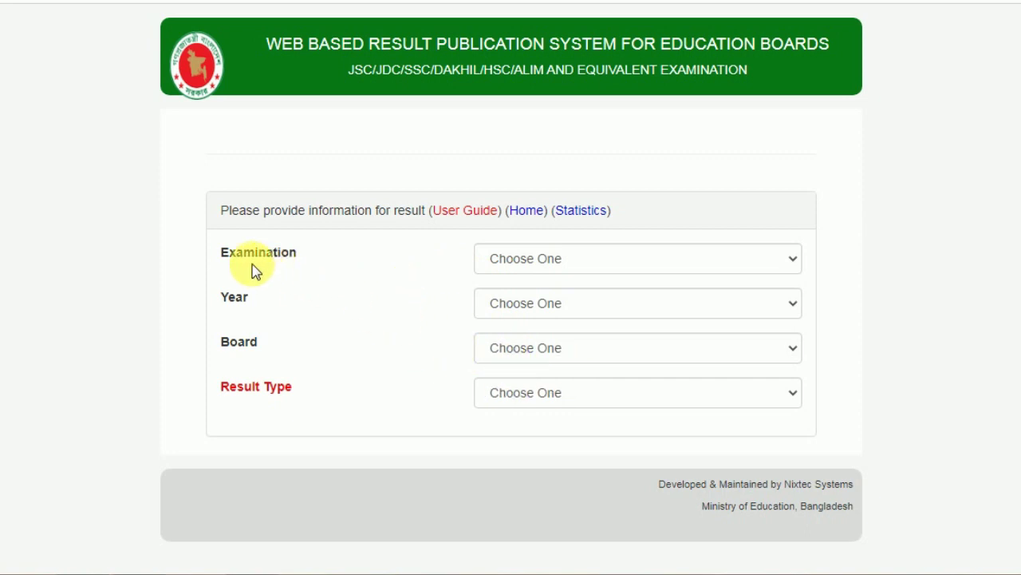
Choose SSC/Dakhil/Equivalent as the examination and 2022 as the exam year
left_click(582, 266)
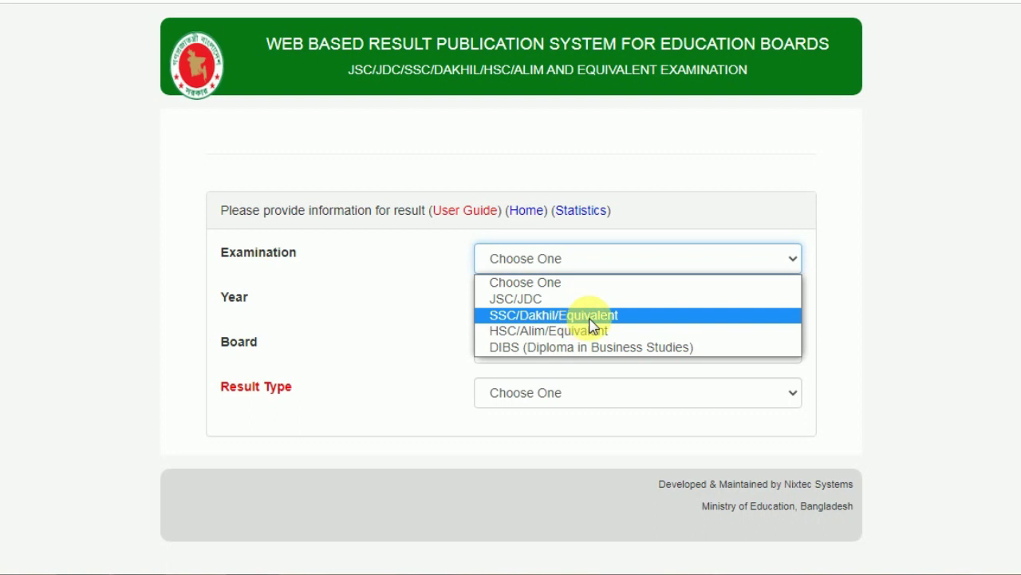
left_click(590, 317)
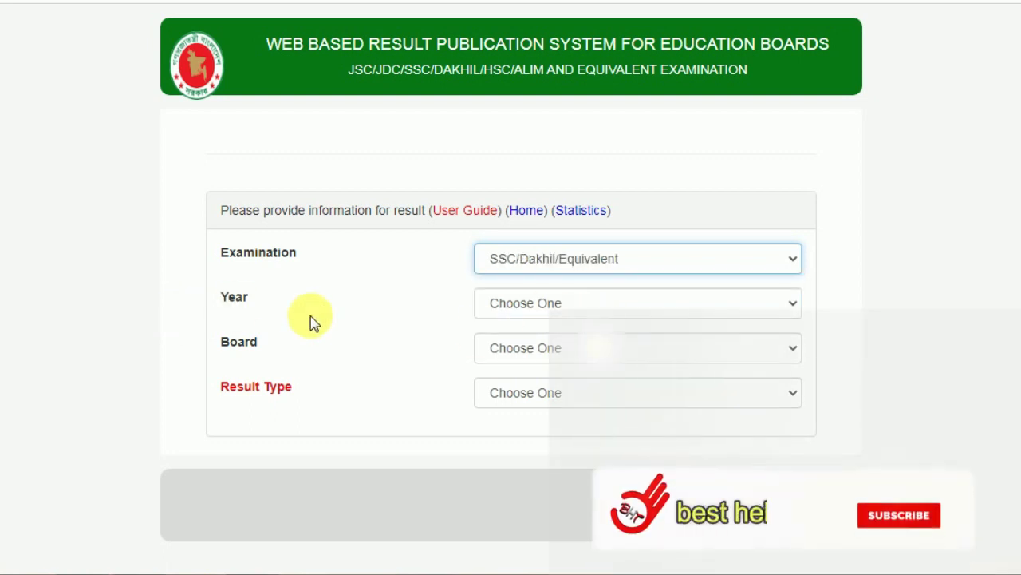
left_click(548, 311)
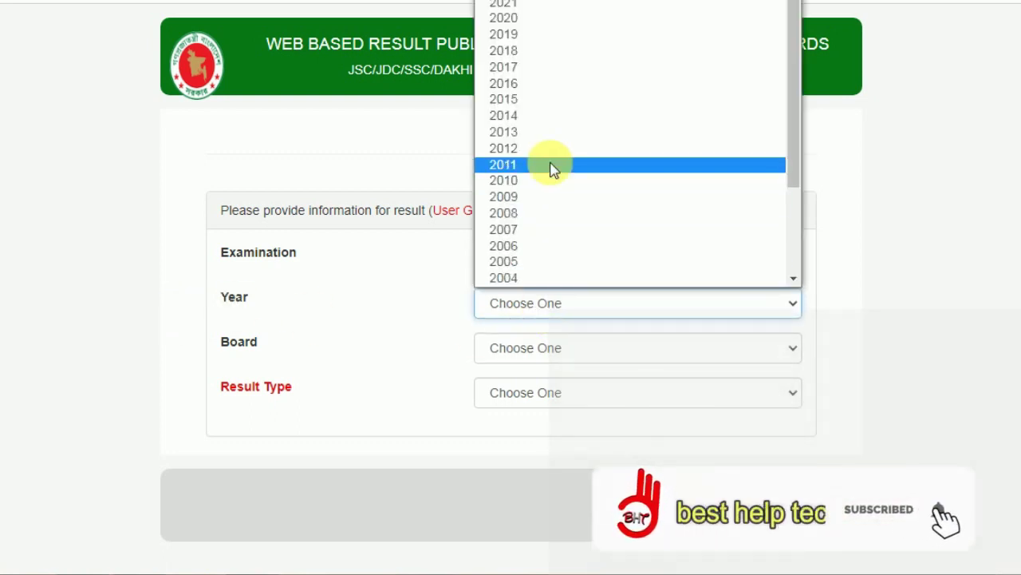
scroll(578, 232, "down", 2)
scroll(579, 159, "up", 2)
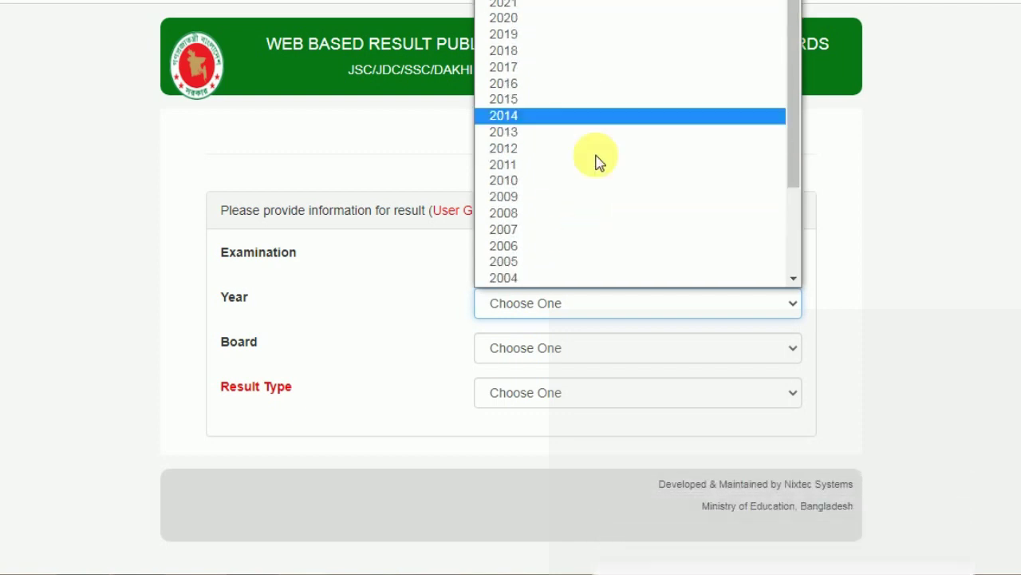
left_click(543, 2)
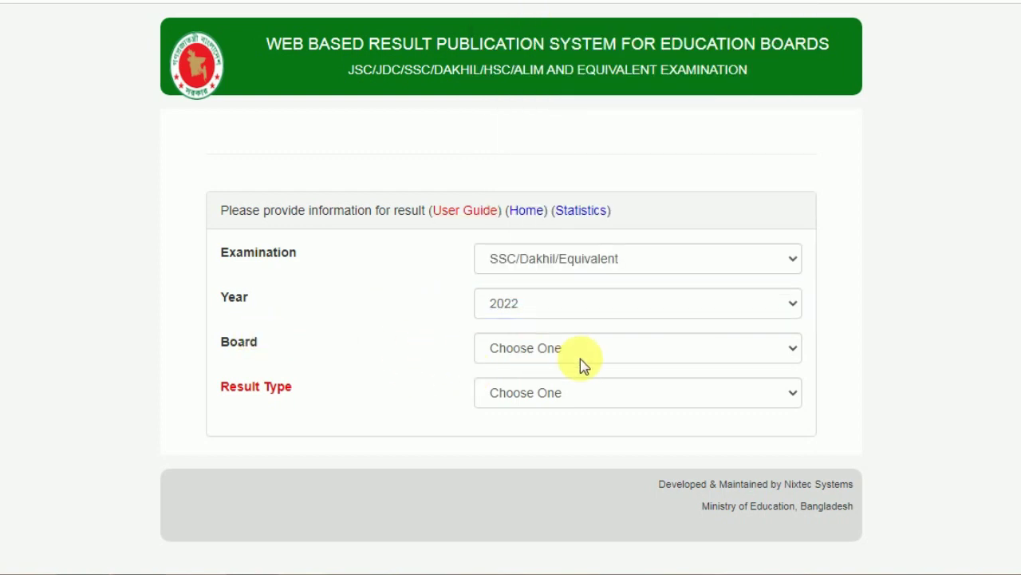
Set Board to Dhaka and Result Type to Individual Result
left_click(644, 351)
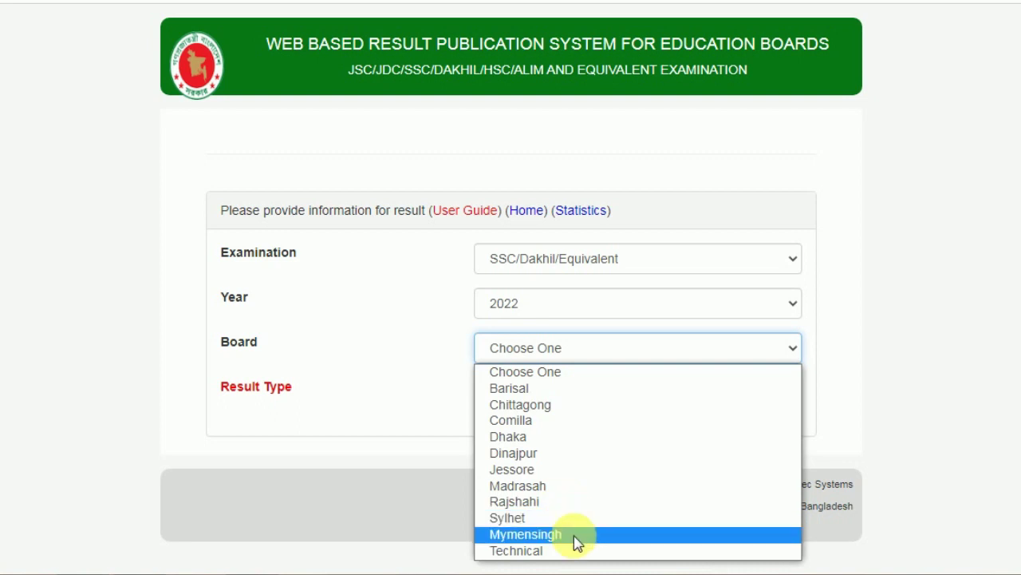
left_click(518, 439)
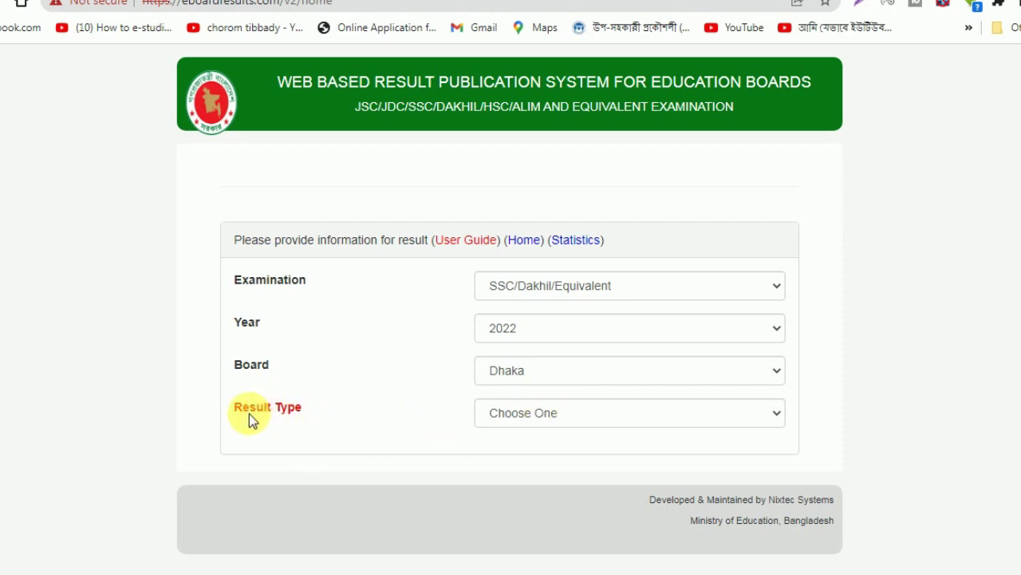
left_click(559, 417)
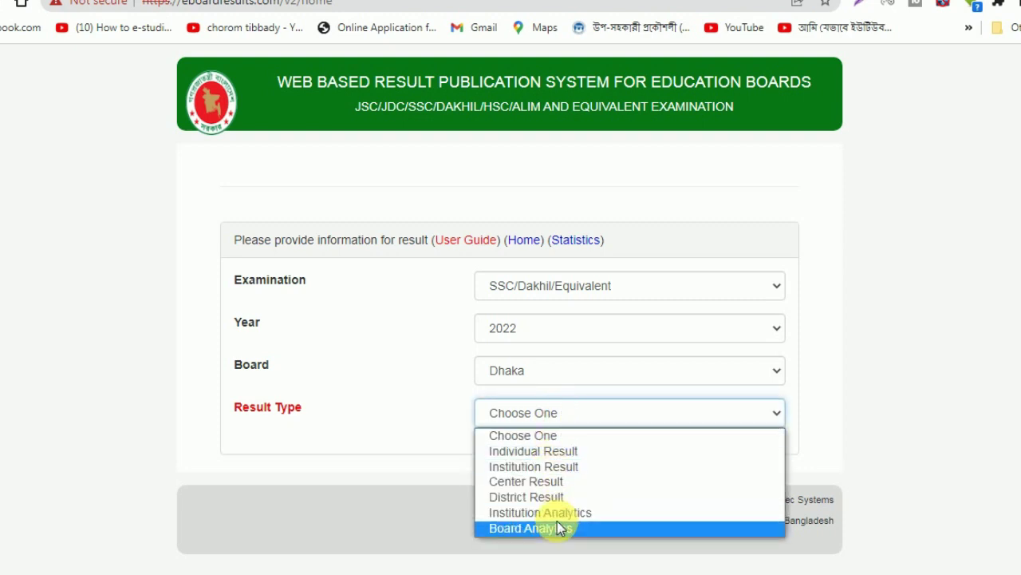
left_click(539, 452)
scroll(472, 253, "down", 2)
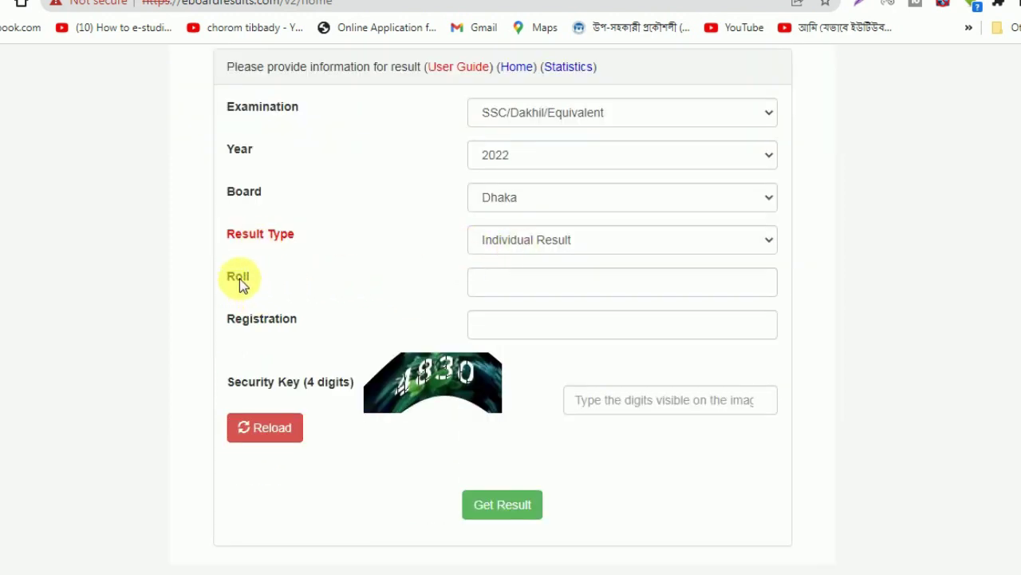
Enter the student's roll number and registration number, correcting mistyped digits
left_click(499, 281)
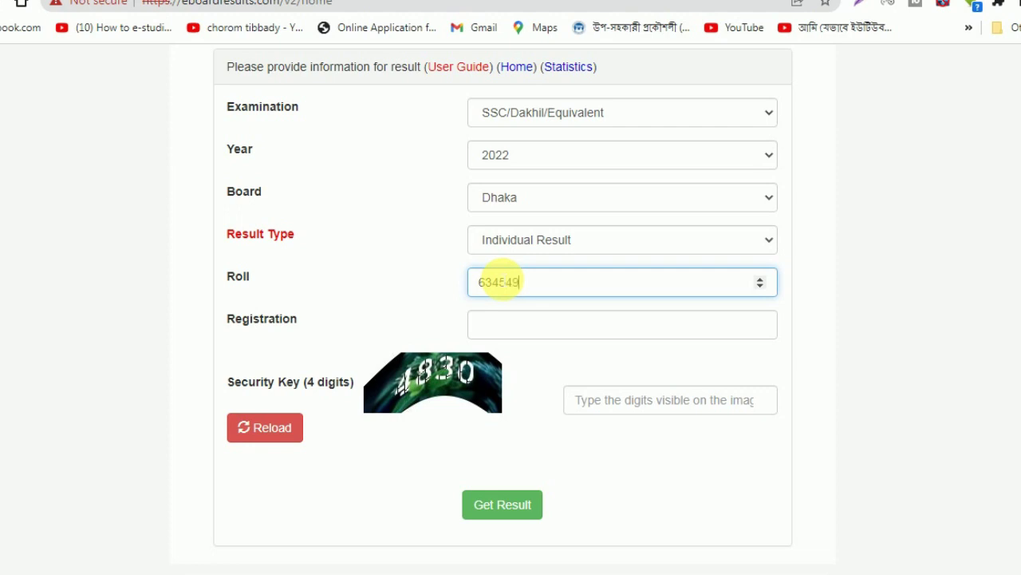
left_click(529, 332)
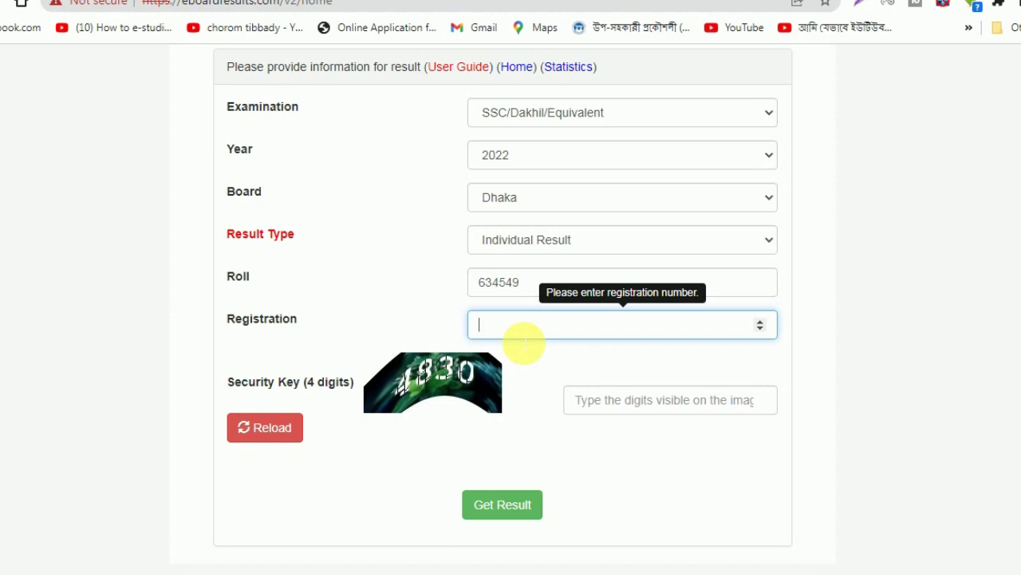
left_click(504, 335)
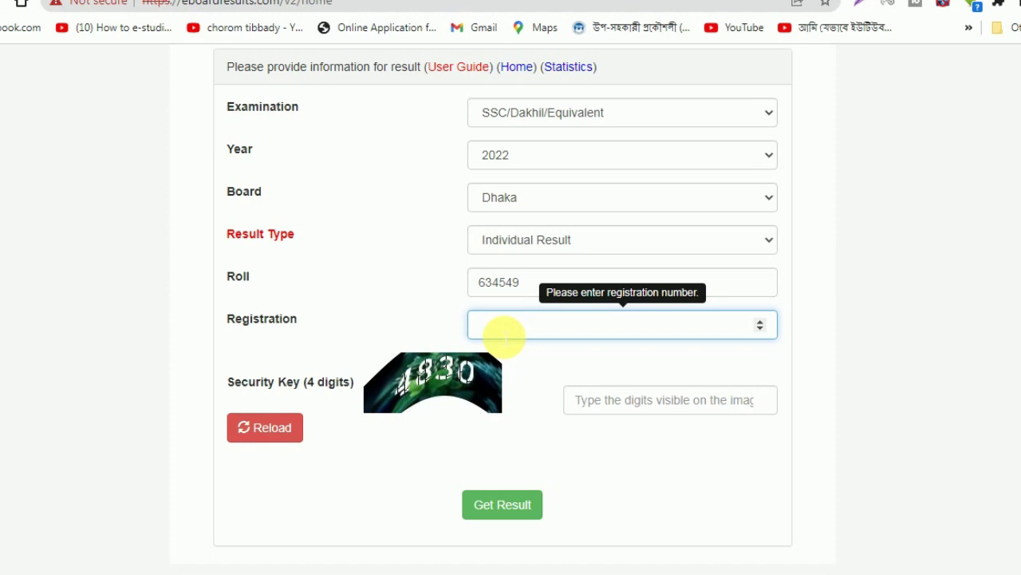
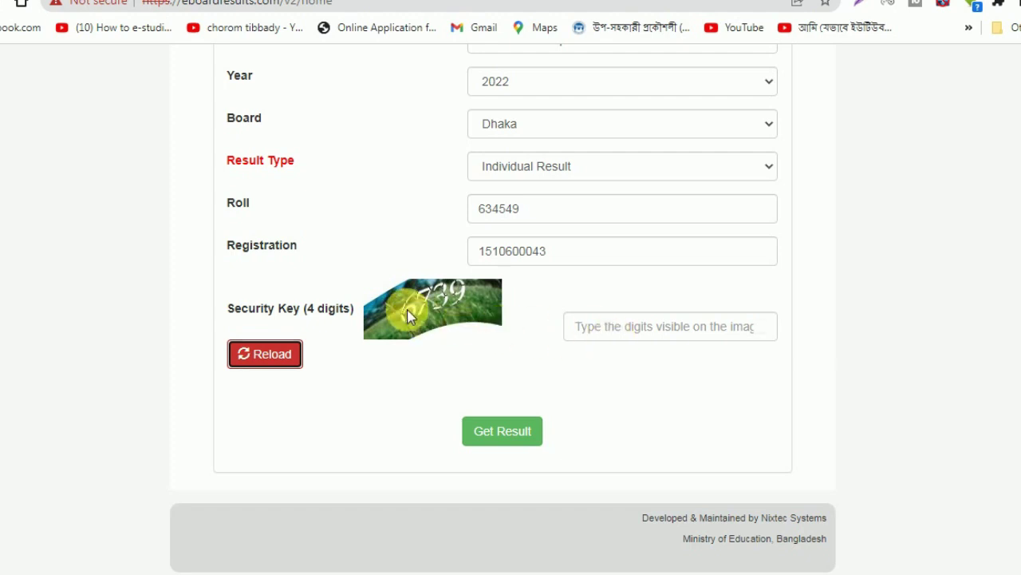
Reload the captcha, enter the new security key, and submit with Get Result
left_click(634, 338)
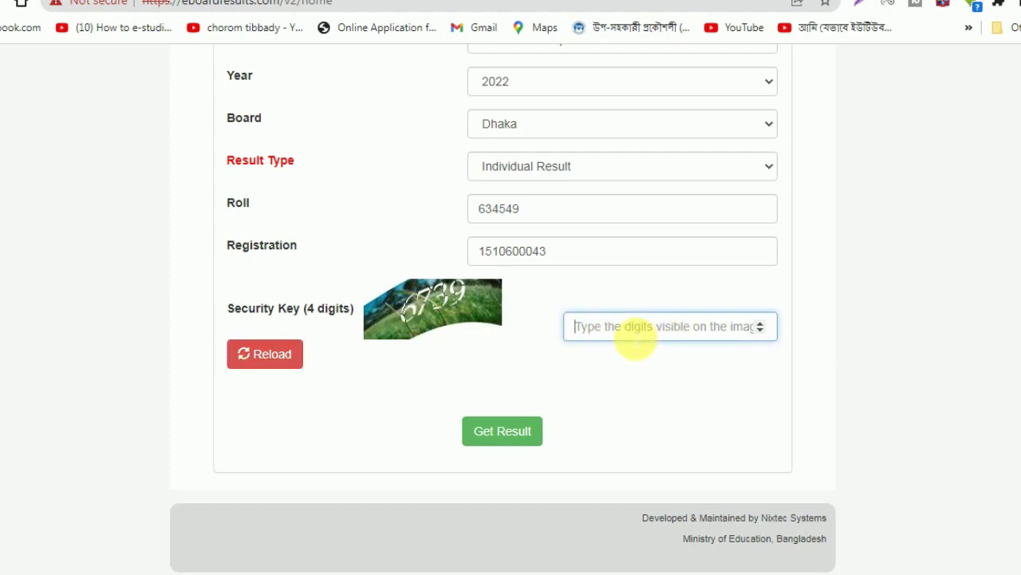
type("67")
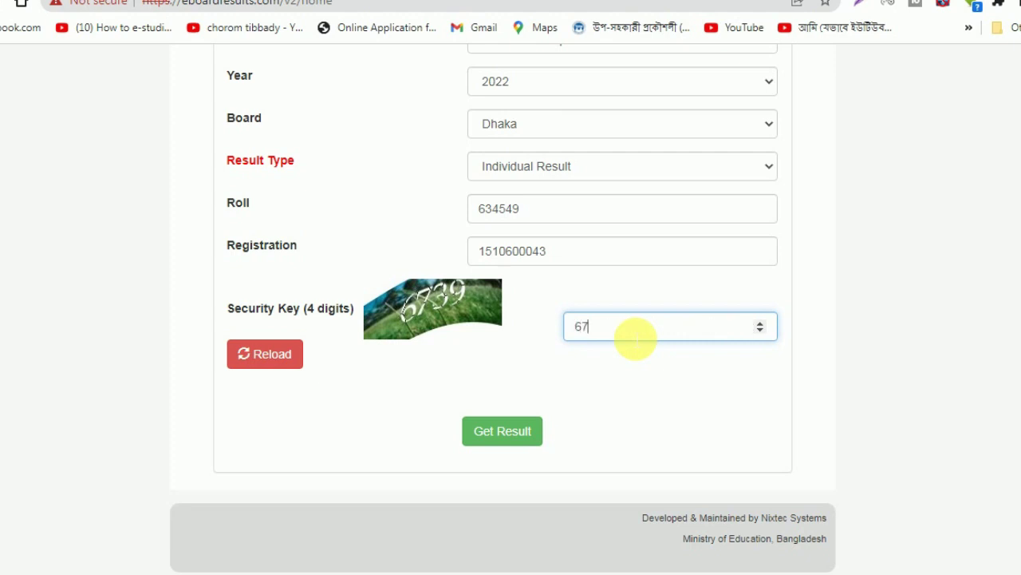
type("39")
left_click(265, 353)
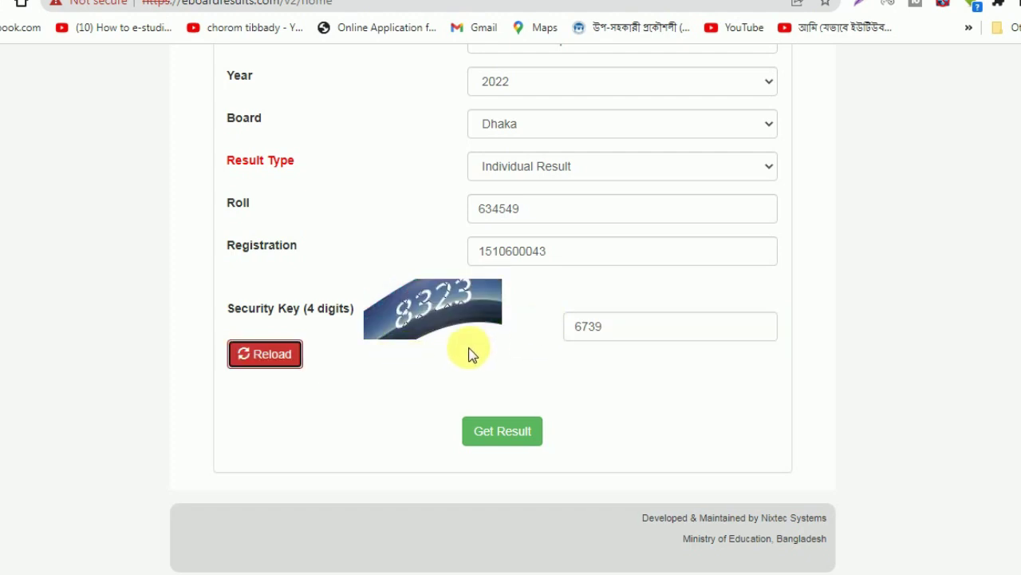
left_click(274, 359)
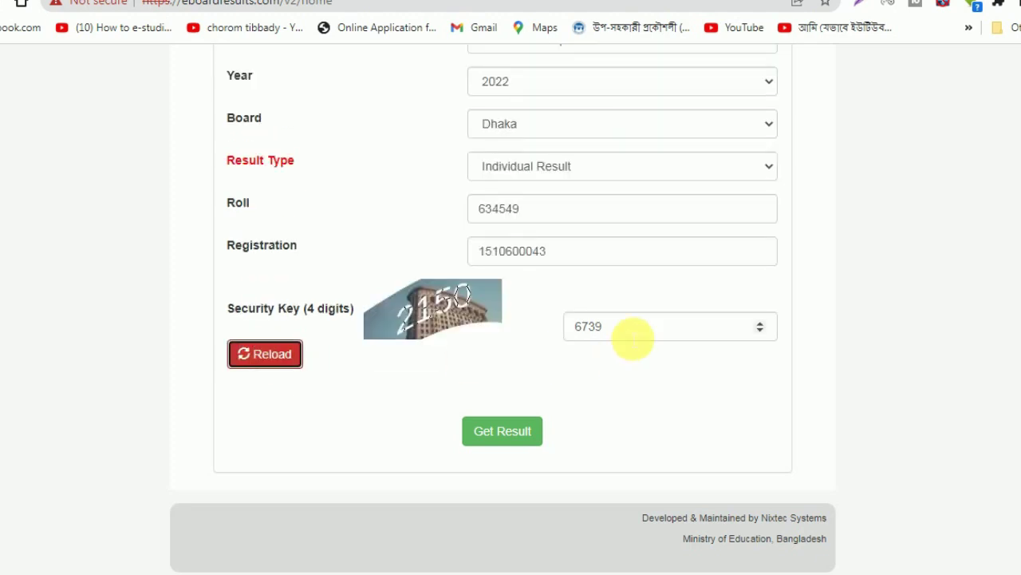
left_click_drag(632, 338, 504, 337)
type("2150")
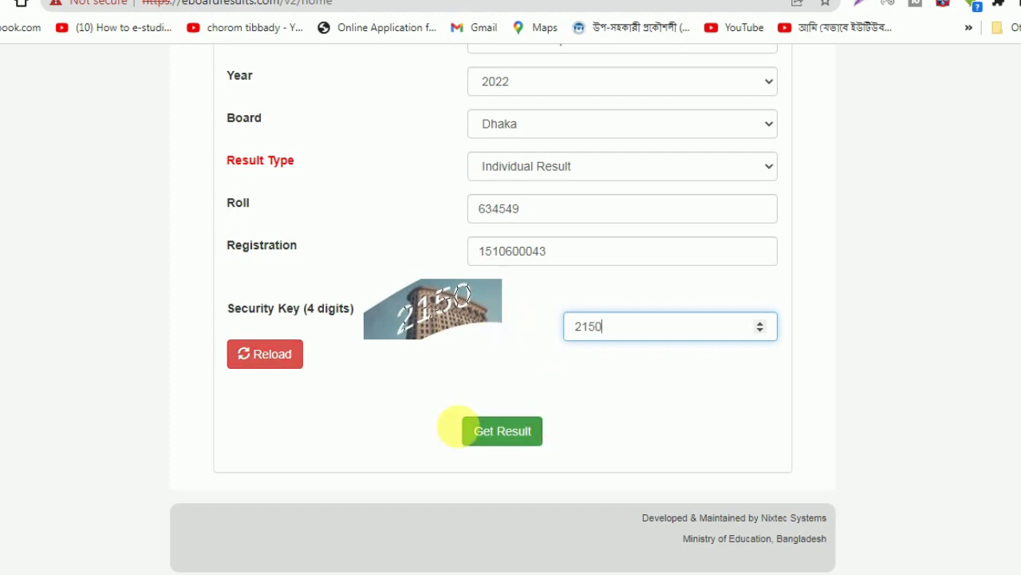
left_click(504, 434)
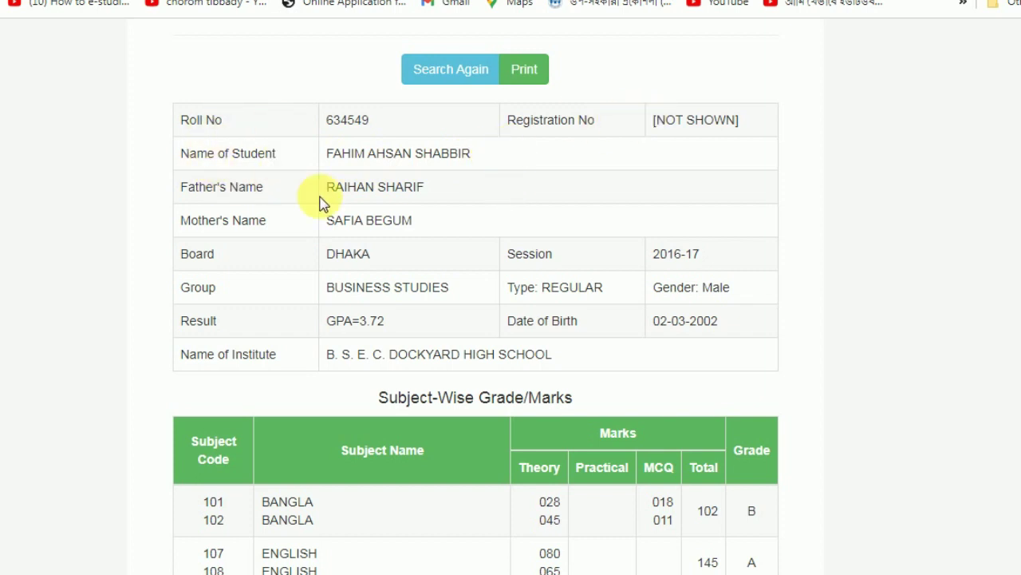
Highlight the GPA=3.72 value in the Result row
left_click(339, 331)
left_click_drag(339, 331, 391, 329)
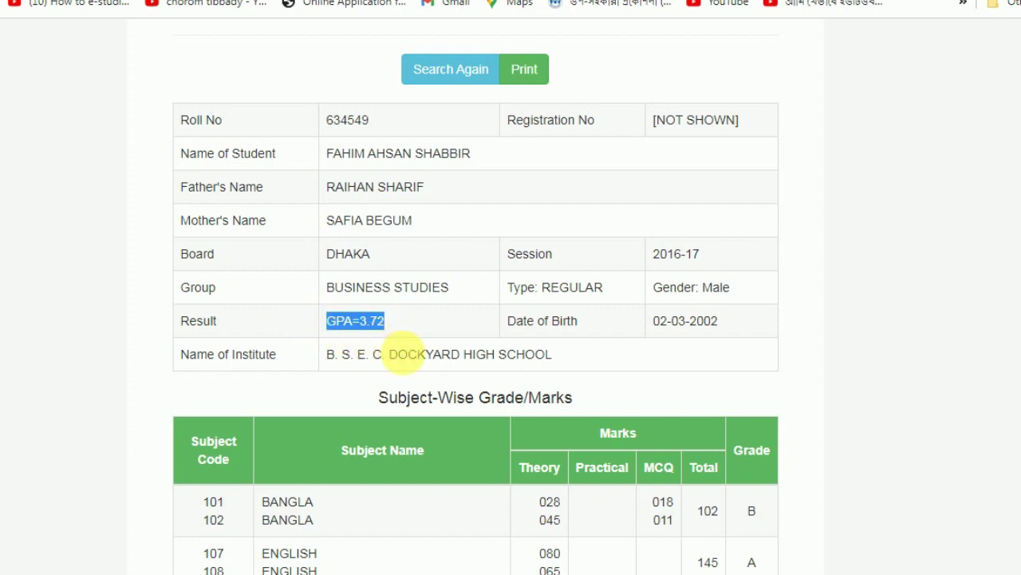
Scroll through the Subject-Wise Grade/Marks table and highlight the BANGLA row (102, B)
scroll(433, 435, "down", 3)
scroll(431, 435, "down", 3)
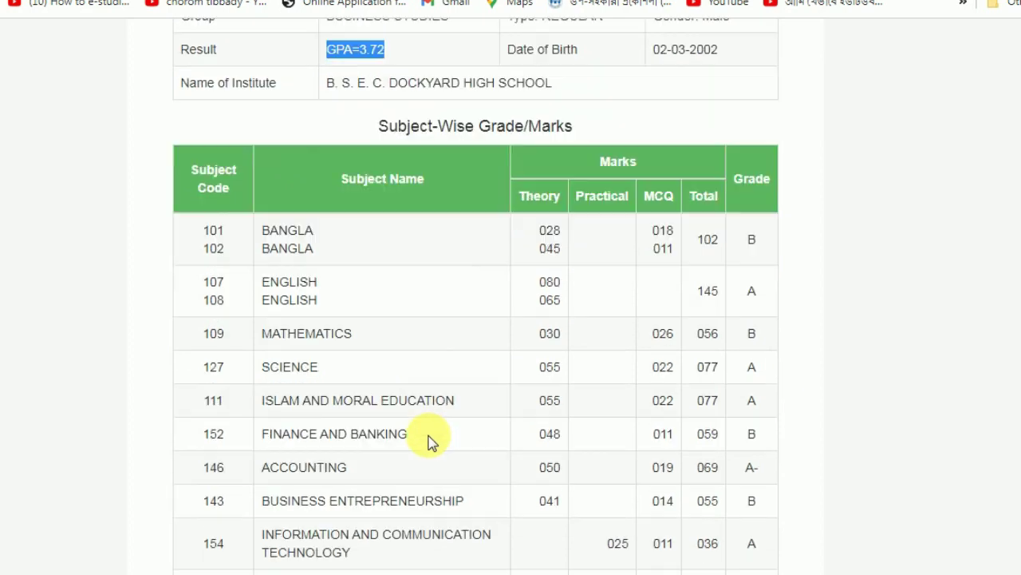
scroll(406, 406, "up", 2)
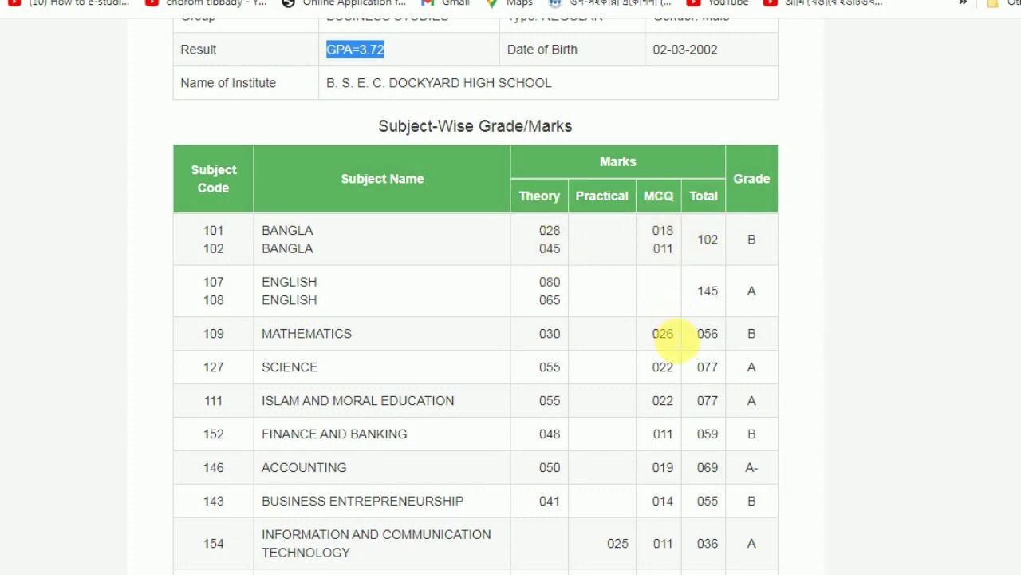
scroll(663, 333, "down", 3)
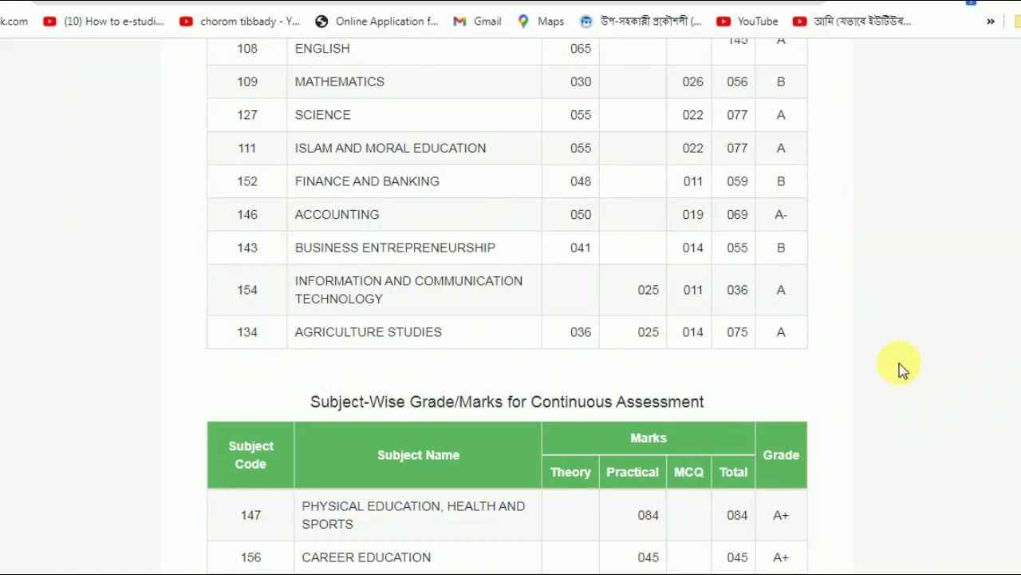
scroll(895, 380, "up", 3)
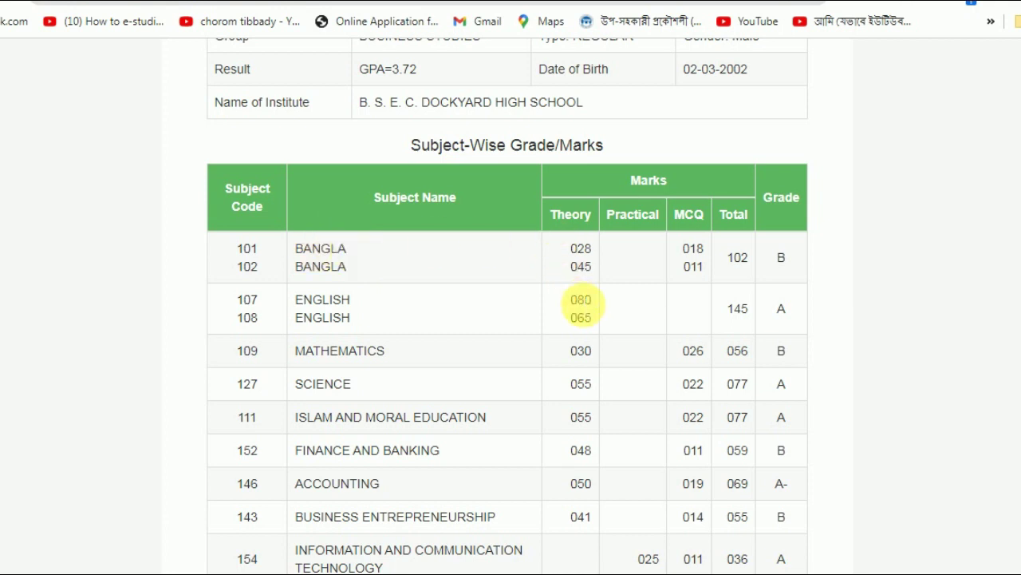
scroll(507, 305, "down", 1)
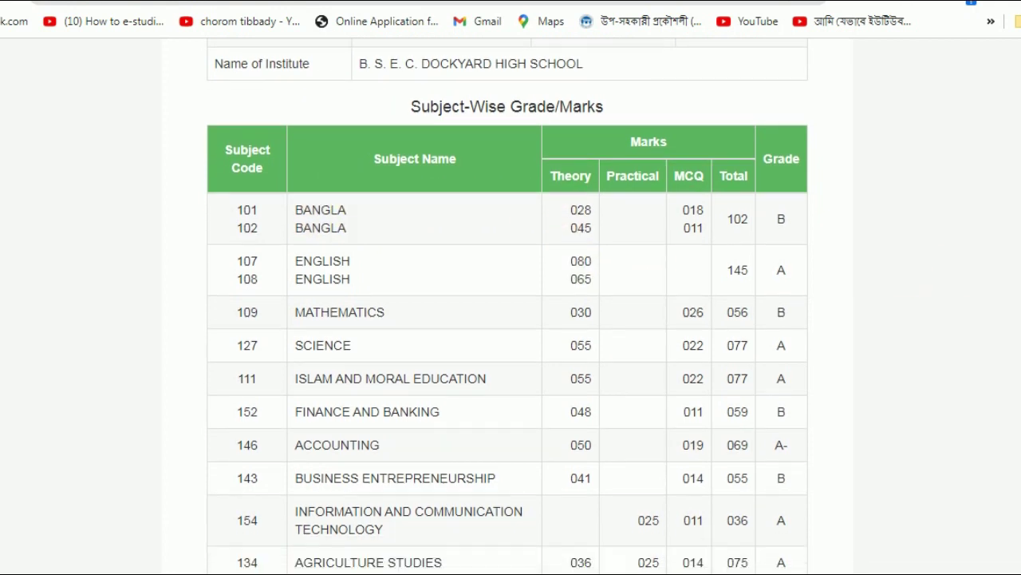
scroll(861, 229, "down", 1)
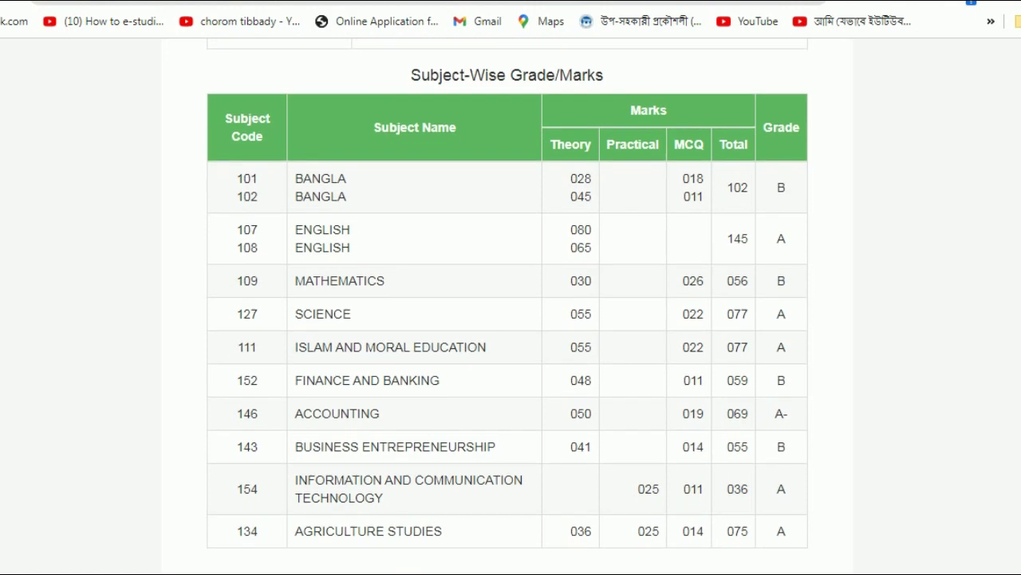
left_click_drag(267, 159, 755, 183)
left_click(631, 169)
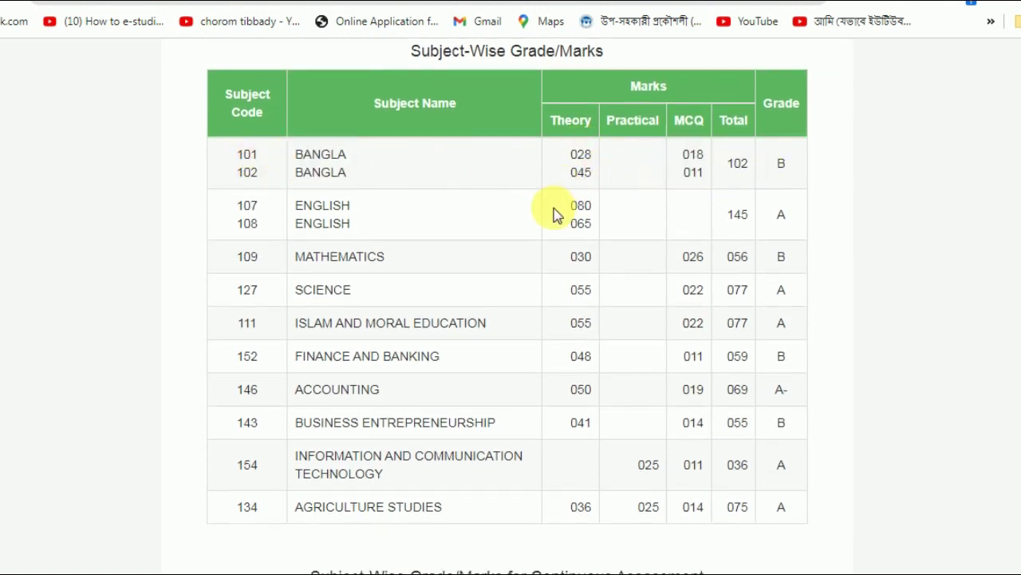